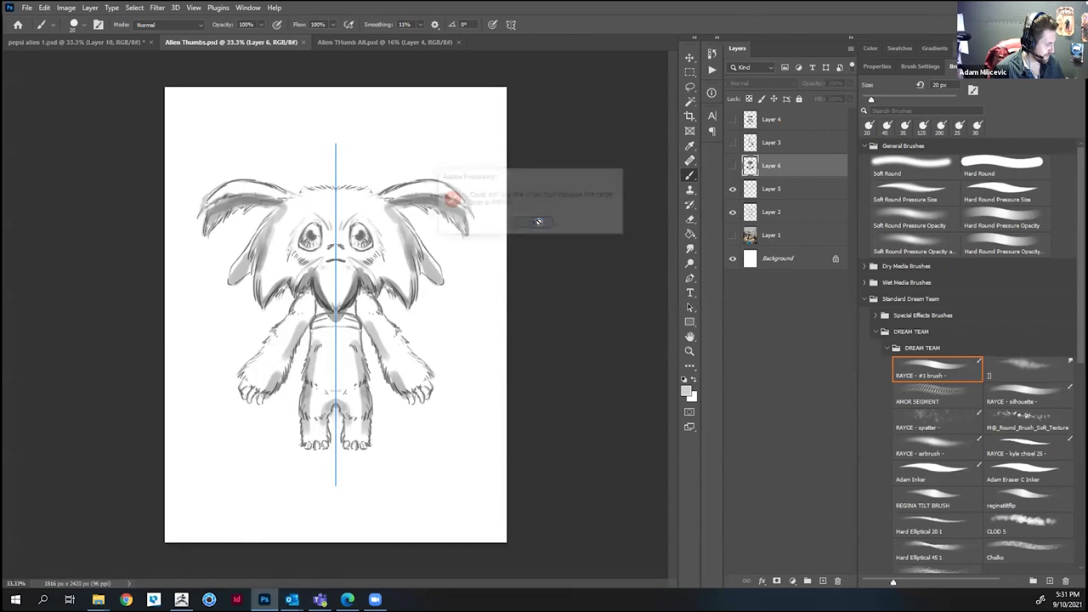
Step: Add a new layer above Layer 6 and paint mirrored black costume markings on the alien's arms, chest, legs and forehead
click(821, 580)
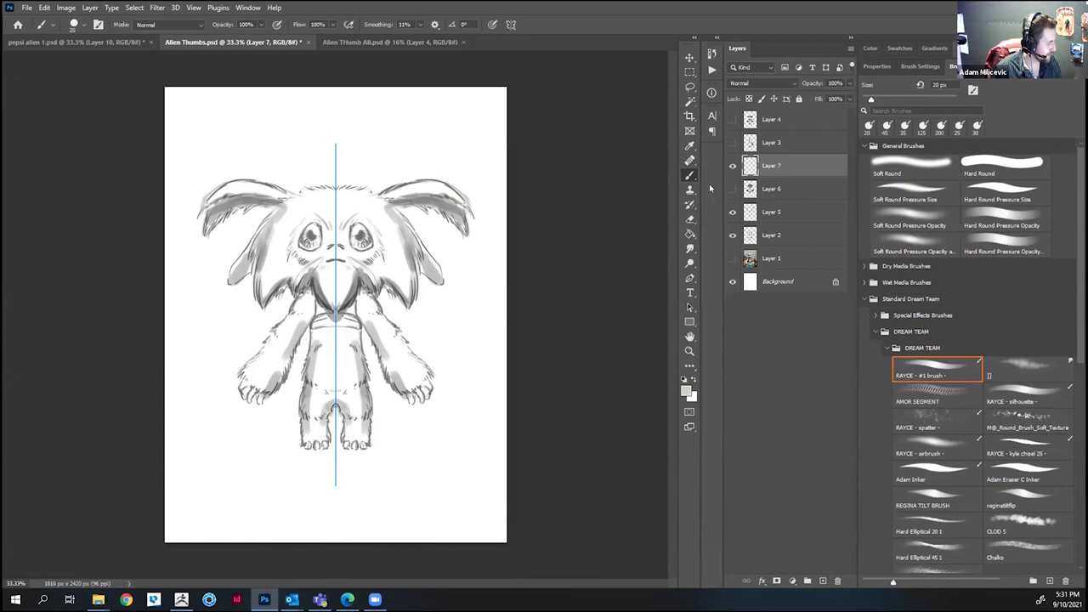
key(d)
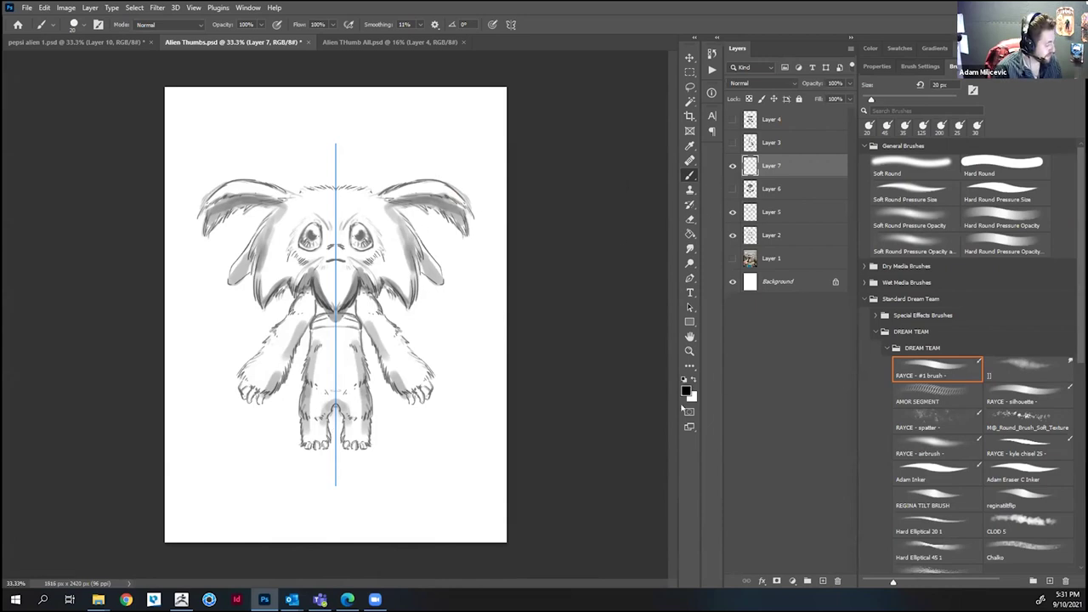
key(bracketright)
key(bracketright)
key(bracketright)
mouse_move(296, 297)
mouse_down()
mouse_move(306, 320)
mouse_move(272, 344)
mouse_move(289, 336)
mouse_move(272, 373)
mouse_up()
key(bracketleft)
key(bracketright)
mouse_move(353, 322)
mouse_down()
mouse_move(340, 330)
mouse_move(374, 298)
mouse_move(342, 328)
mouse_move(351, 318)
mouse_move(361, 368)
mouse_move(351, 317)
mouse_move(381, 320)
mouse_move(361, 396)
mouse_move(347, 389)
mouse_move(353, 403)
mouse_move(338, 425)
mouse_move(360, 422)
mouse_up()
mouse_move(341, 224)
mouse_down()
mouse_move(362, 186)
mouse_move(313, 193)
mouse_move(366, 187)
mouse_move(337, 217)
mouse_move(361, 195)
mouse_up()
Step: Reduce the brush to 35 px and draw mirrored rings on the ears and wavy outlines around the eyes
key(bracketleft)
key(bracketleft)
key(bracketleft)
key(bracketleft)
key(bracketleft)
drag(442, 210, 451, 221)
mouse_move(369, 213)
mouse_down()
mouse_move(388, 231)
mouse_move(384, 250)
mouse_move(367, 257)
mouse_move(384, 241)
mouse_move(364, 213)
mouse_up()
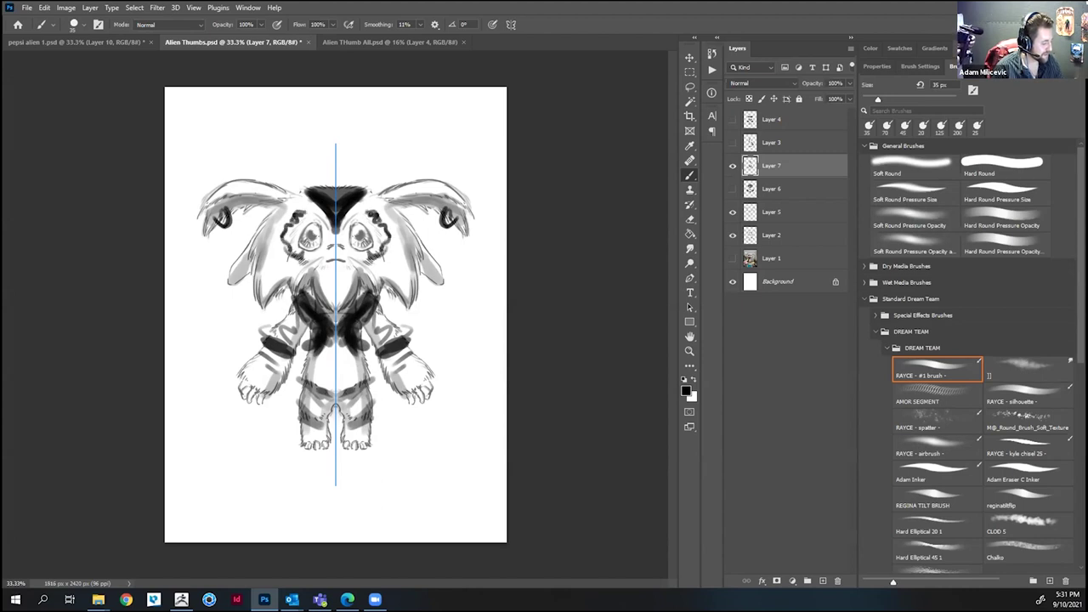
drag(385, 251, 373, 259)
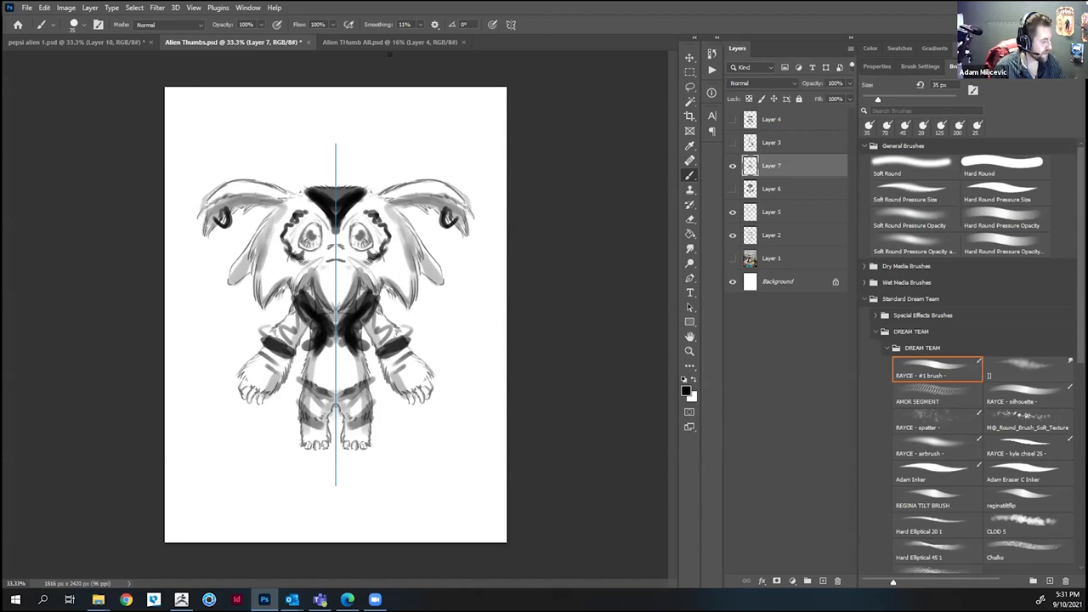
Step: In Alien THumb All.psd, add a new layer above Layer 4 and circle the first character's eye piece and clawed arm in black
key(ctrl+Tab)
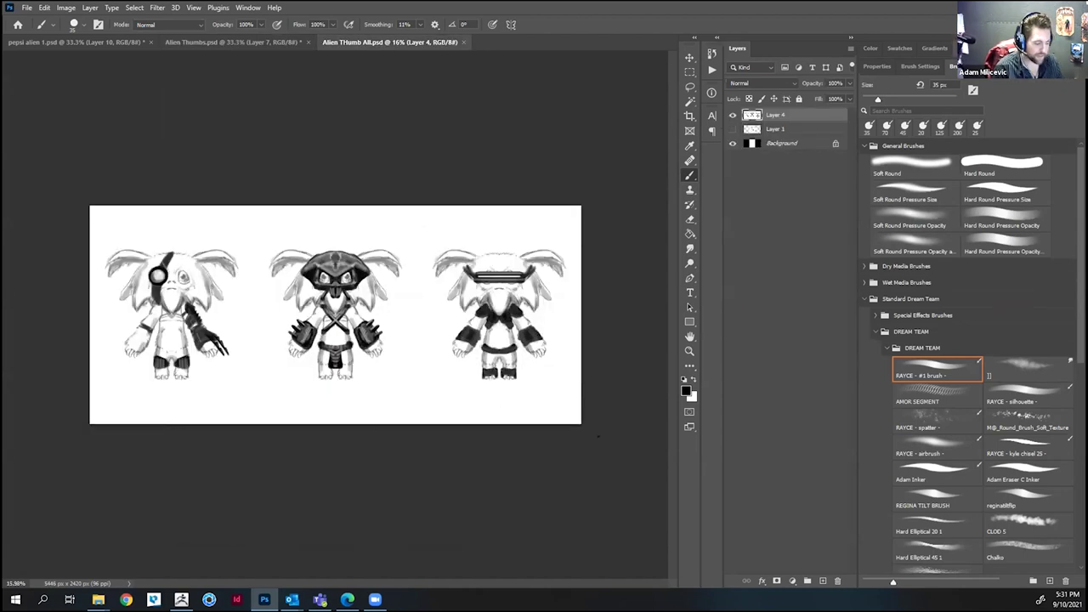
key(ctrl+plus)
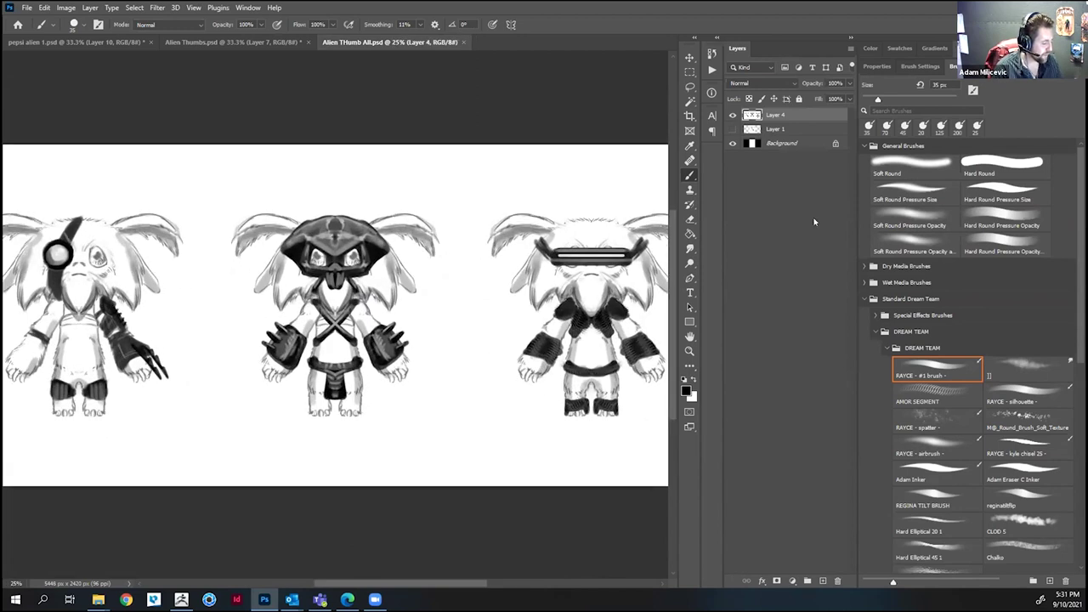
click(822, 581)
key(i)
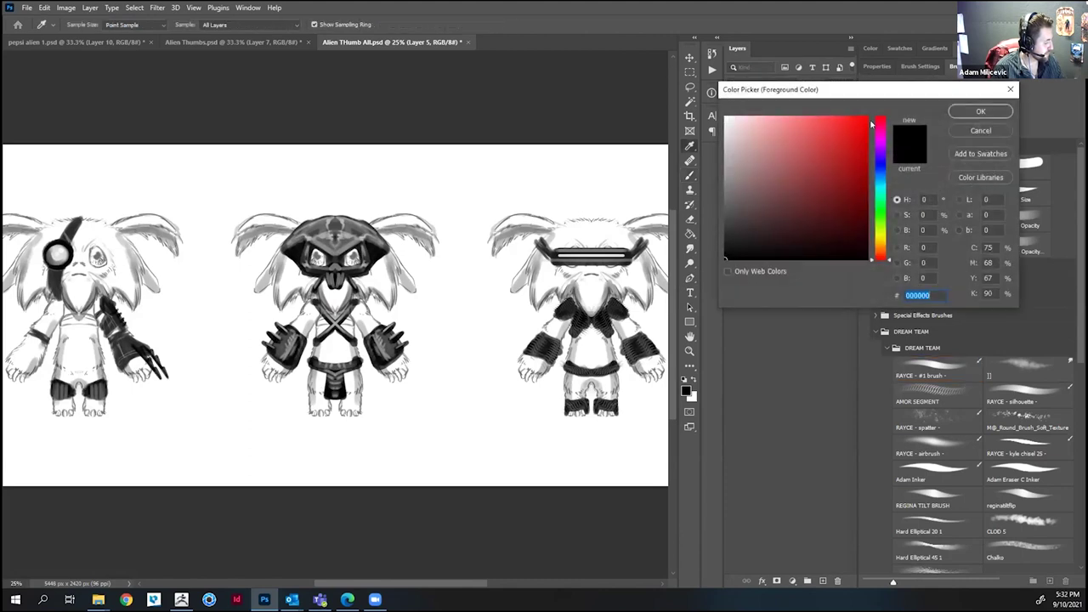
click(968, 111)
key(b)
mouse_move(75, 202)
mouse_down()
mouse_move(91, 294)
mouse_move(51, 208)
mouse_up()
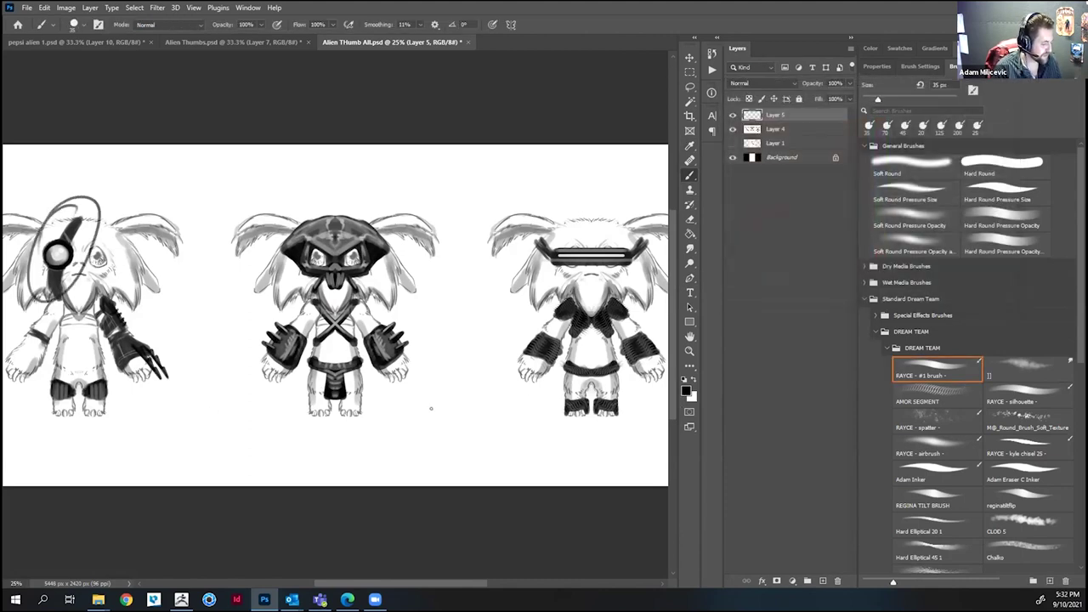
mouse_move(160, 346)
mouse_down()
mouse_move(131, 396)
mouse_move(119, 304)
mouse_move(174, 357)
mouse_up()
Step: Circle the middle character's gauntlet and the third character's body gear and visor, and link the gauntlet to the first character's armband
mouse_move(393, 311)
mouse_down()
mouse_move(375, 330)
mouse_move(400, 309)
mouse_move(412, 324)
mouse_up()
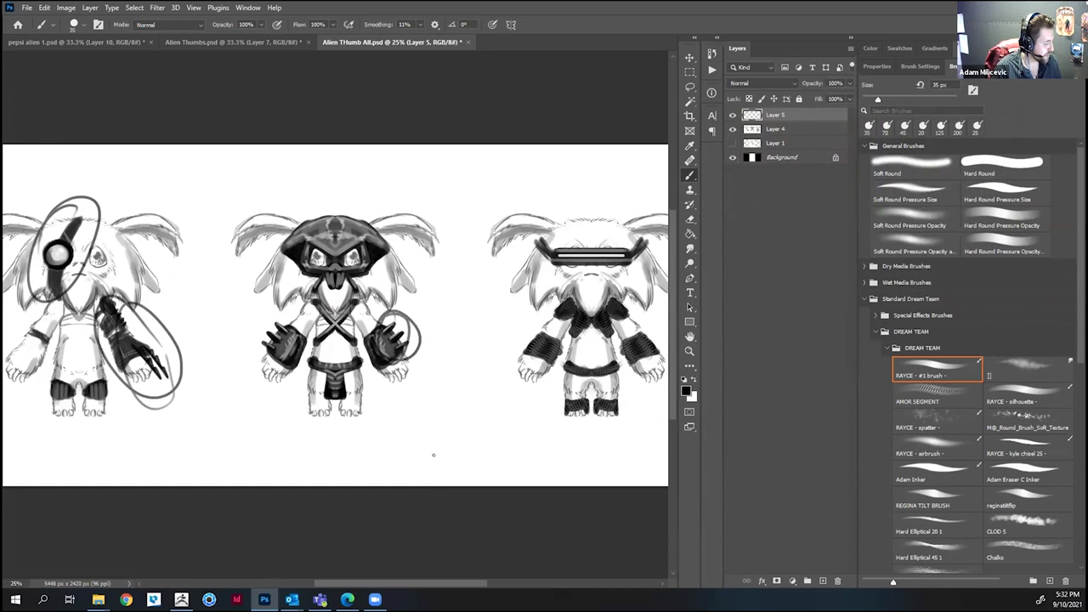
mouse_move(557, 300)
mouse_down()
mouse_move(553, 399)
mouse_move(532, 349)
mouse_move(646, 315)
mouse_up()
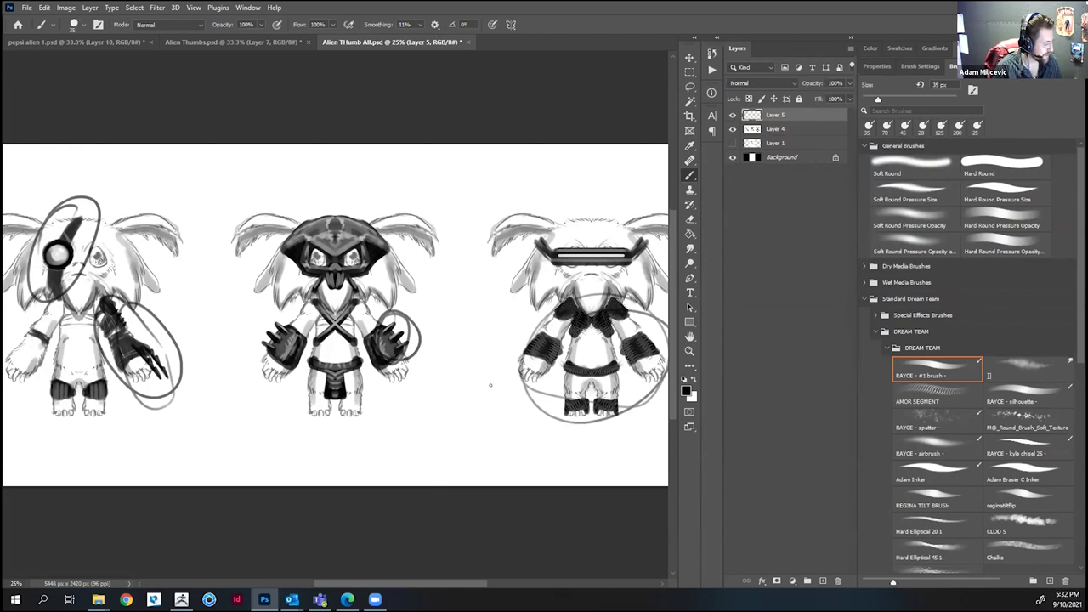
mouse_move(550, 269)
mouse_down()
mouse_move(633, 235)
mouse_move(544, 272)
mouse_up()
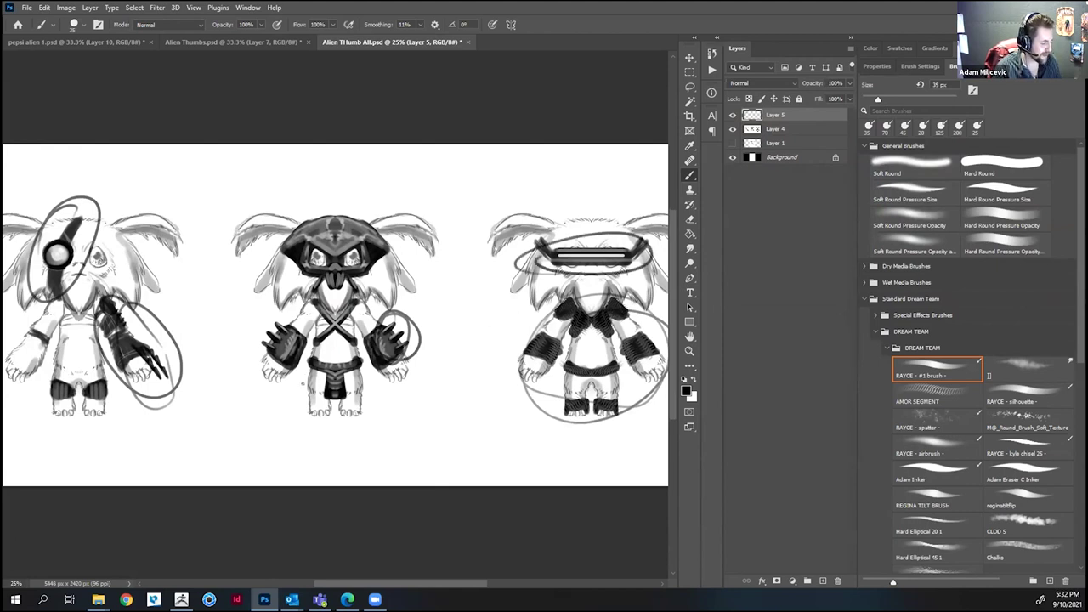
mouse_move(416, 336)
mouse_down()
mouse_move(304, 429)
mouse_move(44, 344)
mouse_move(59, 332)
mouse_up()
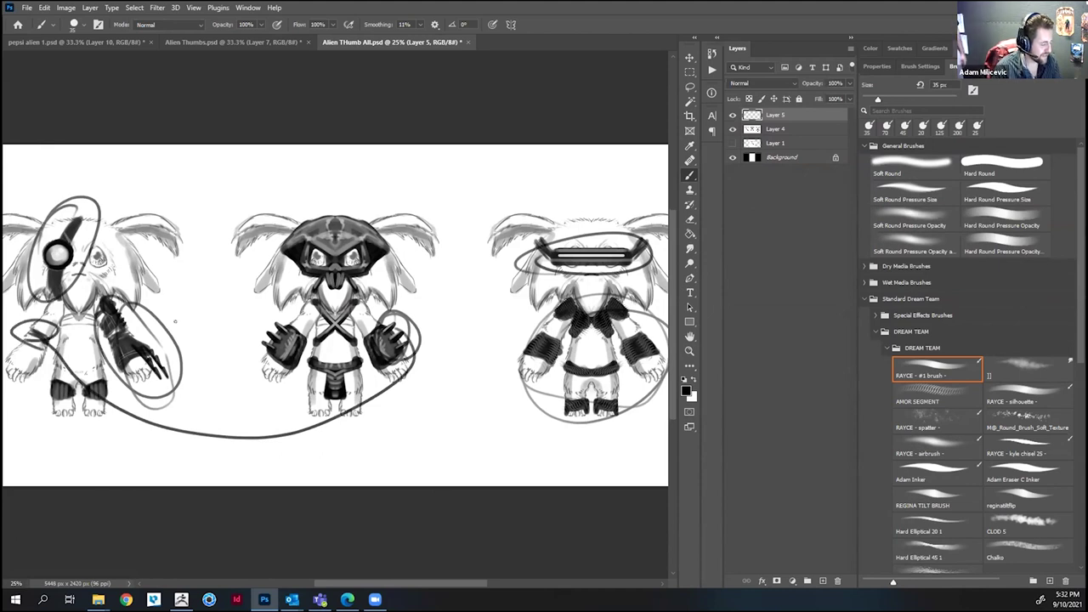
Step: In pepsi alien 1.psd, show the Curves 1 and Hue/Saturation 1 adjustments and the painted gear in Group 1
click(214, 42)
click(127, 42)
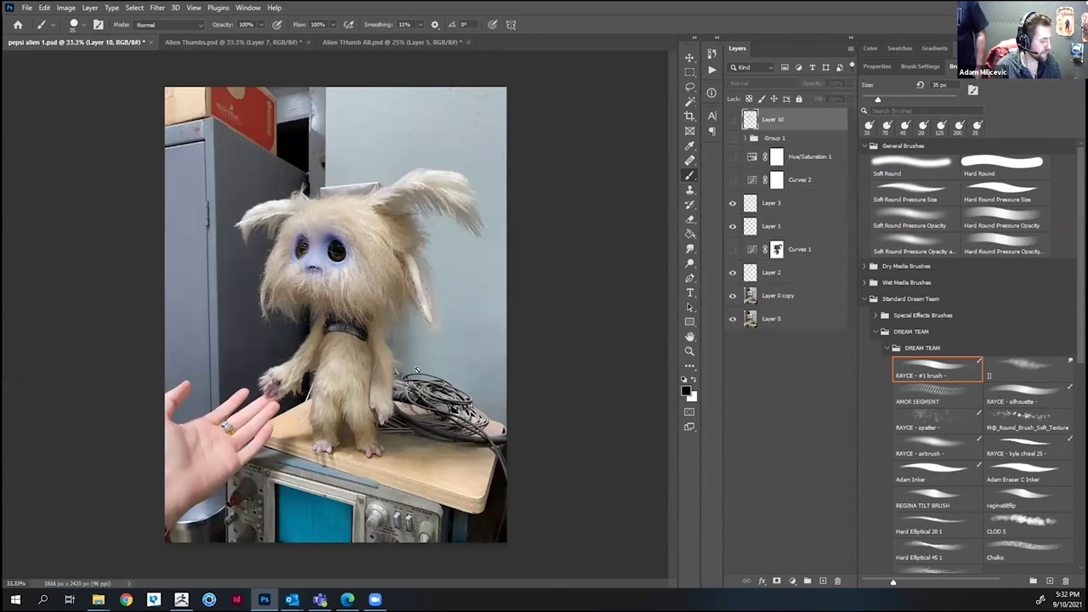
click(734, 250)
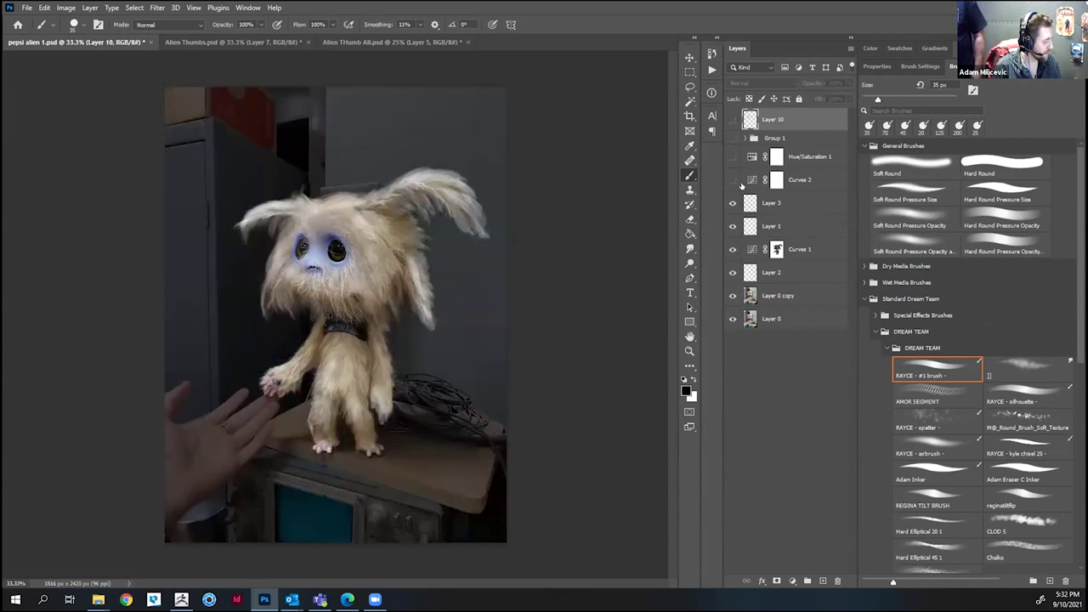
click(733, 157)
click(732, 138)
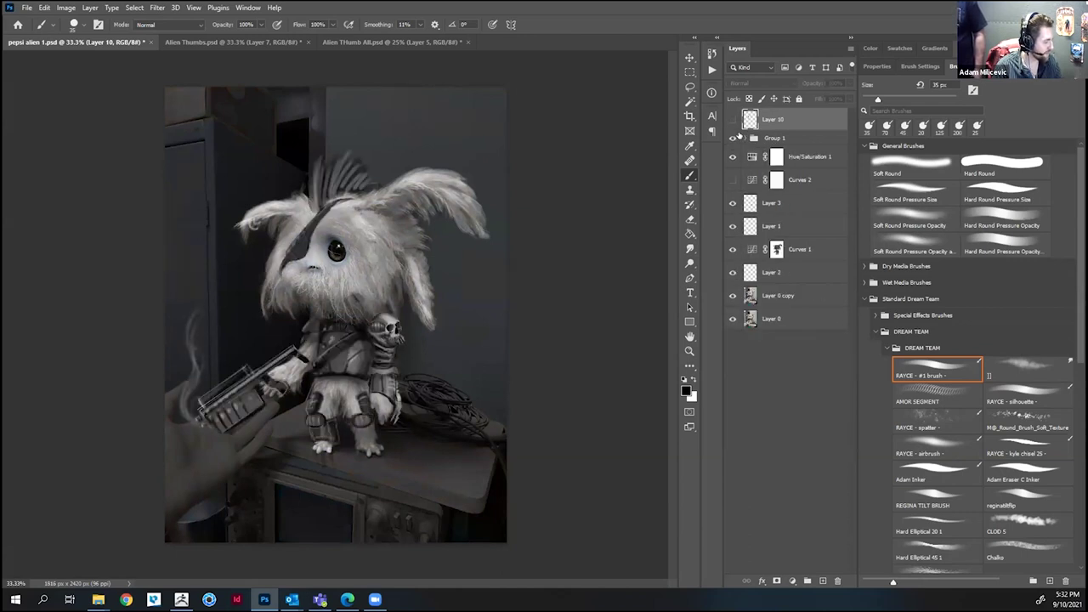
Step: Expand Group 1, show Layer 10, and compare the artwork with Layer 6 hidden and shown
click(745, 138)
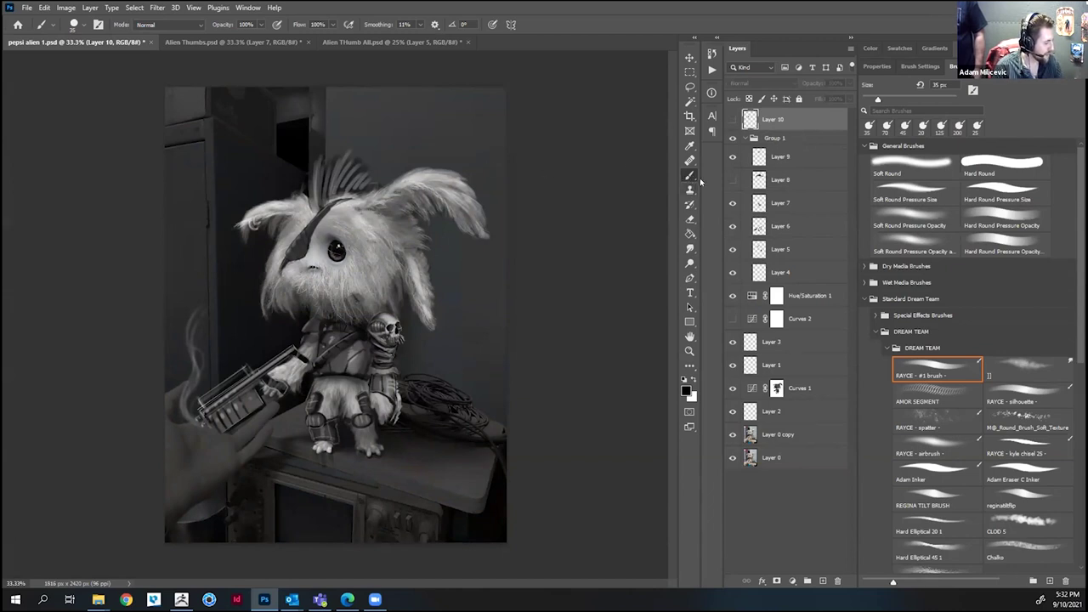
click(782, 166)
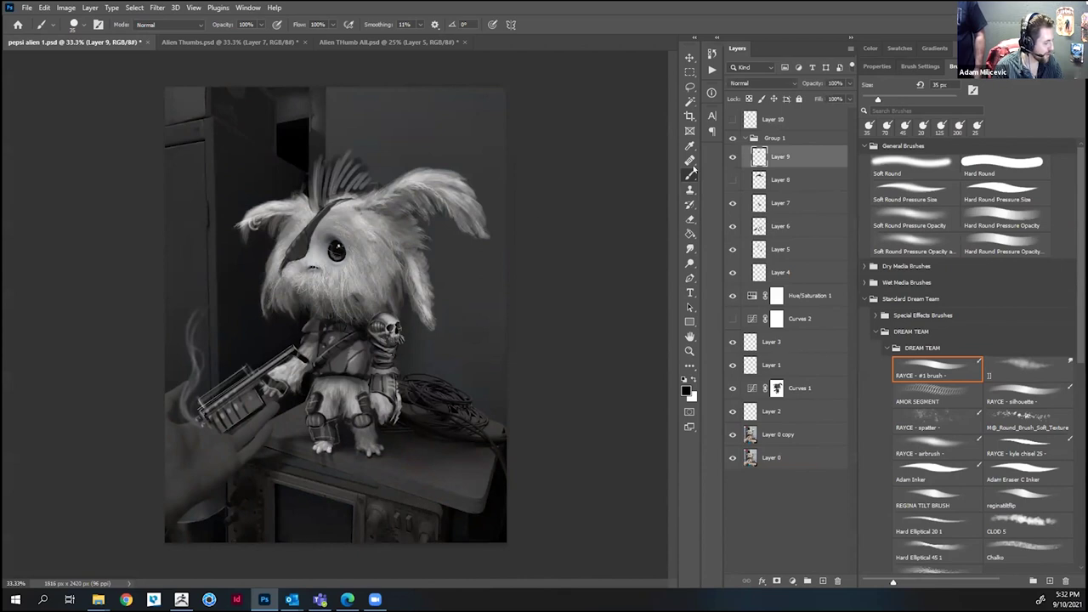
click(732, 119)
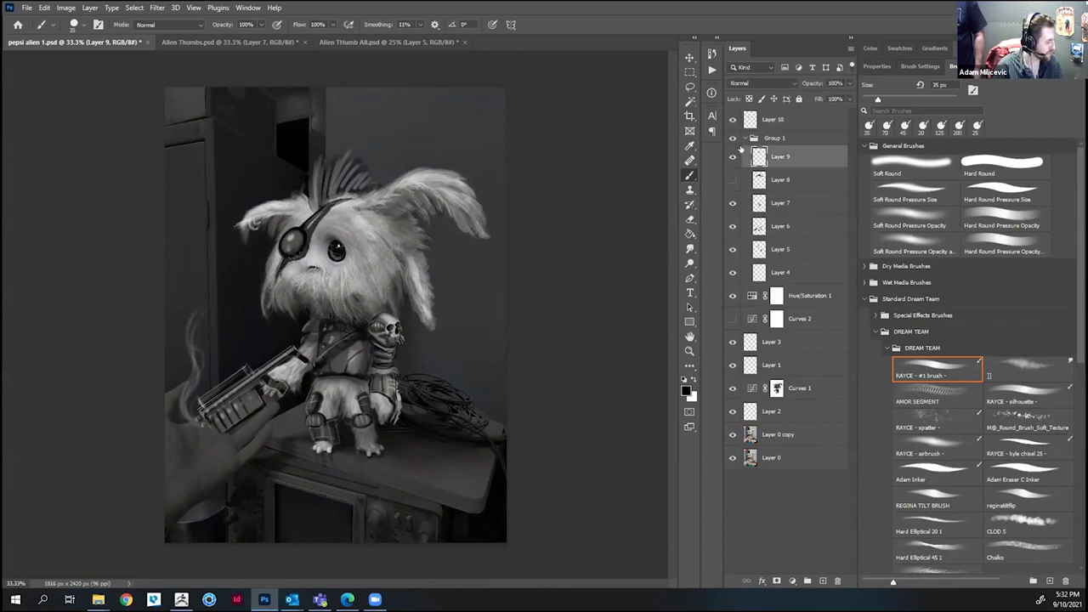
click(731, 227)
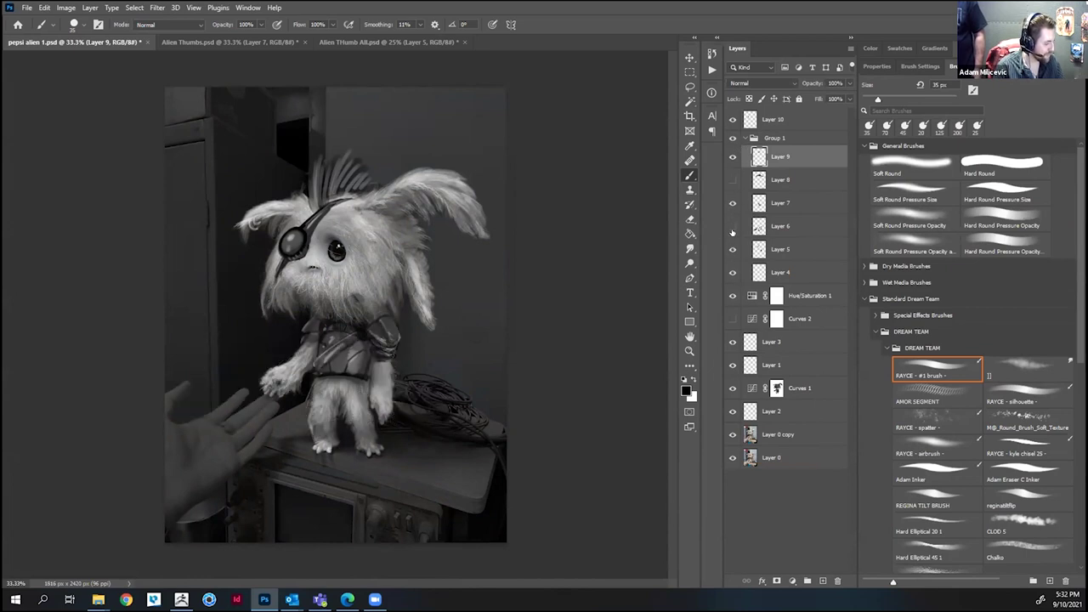
click(732, 227)
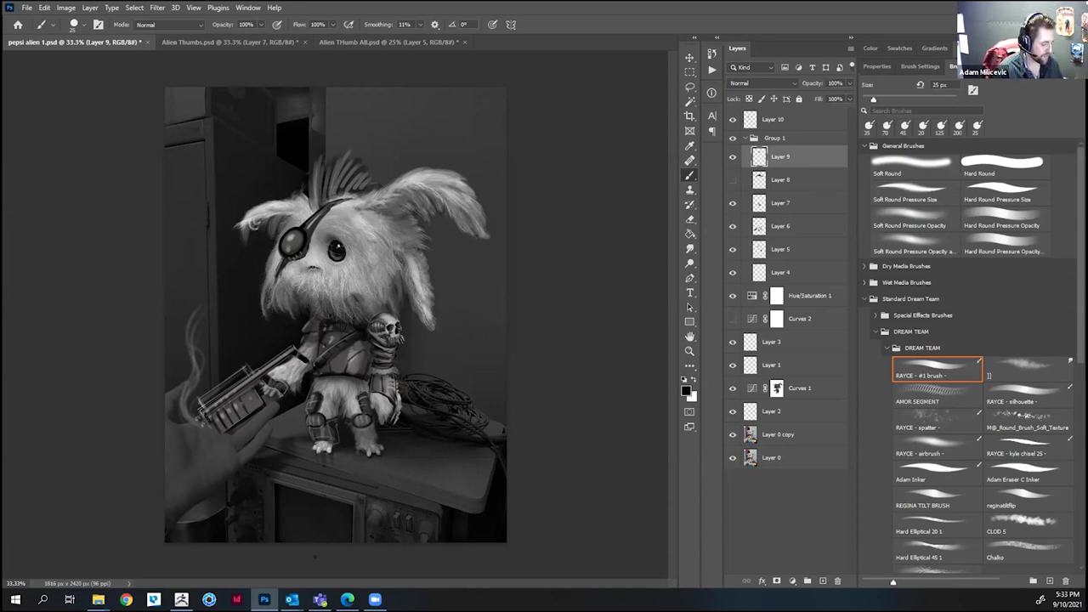
Step: Switch to ZBrush and examine the alien hunter model from the front, back and up close, including its fur, wraps and gear
click(181, 599)
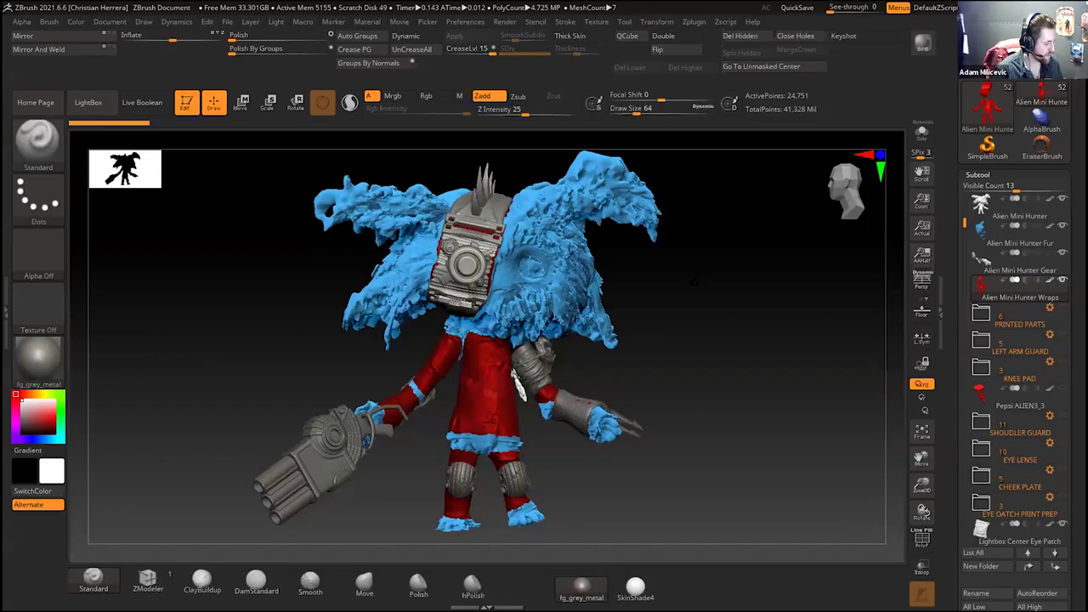
drag(658, 345, 510, 220)
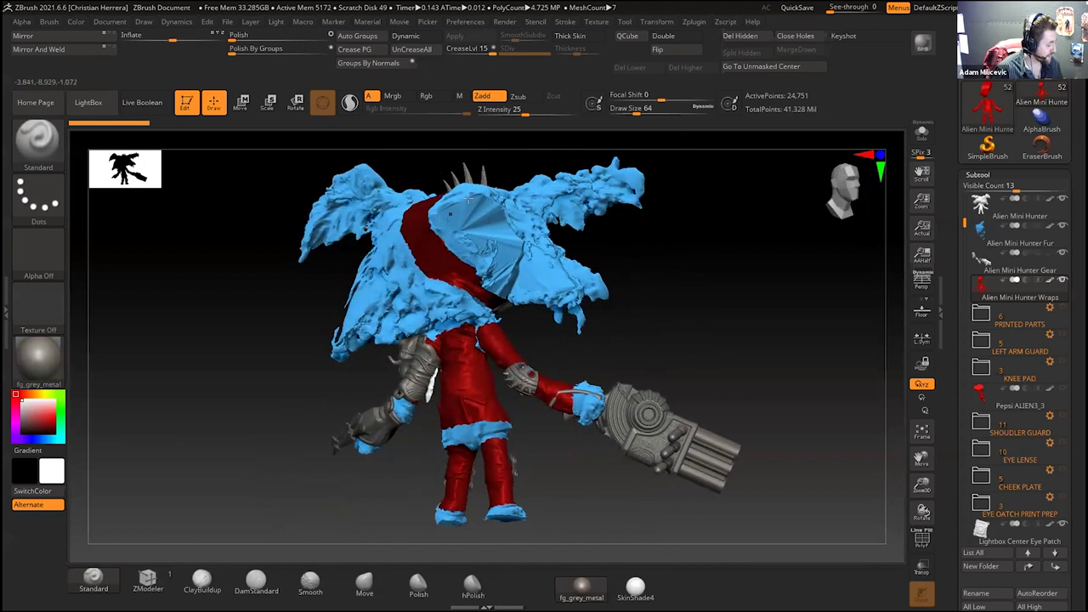
drag(563, 333, 660, 243)
drag(922, 485, 906, 413)
drag(922, 459, 858, 368)
drag(697, 366, 459, 293)
drag(922, 486, 908, 412)
drag(922, 459, 912, 374)
drag(553, 459, 630, 400)
drag(922, 485, 922, 527)
drag(922, 459, 1063, 430)
drag(646, 425, 922, 536)
drag(687, 364, 400, 340)
drag(922, 485, 922, 523)
drag(647, 357, 428, 270)
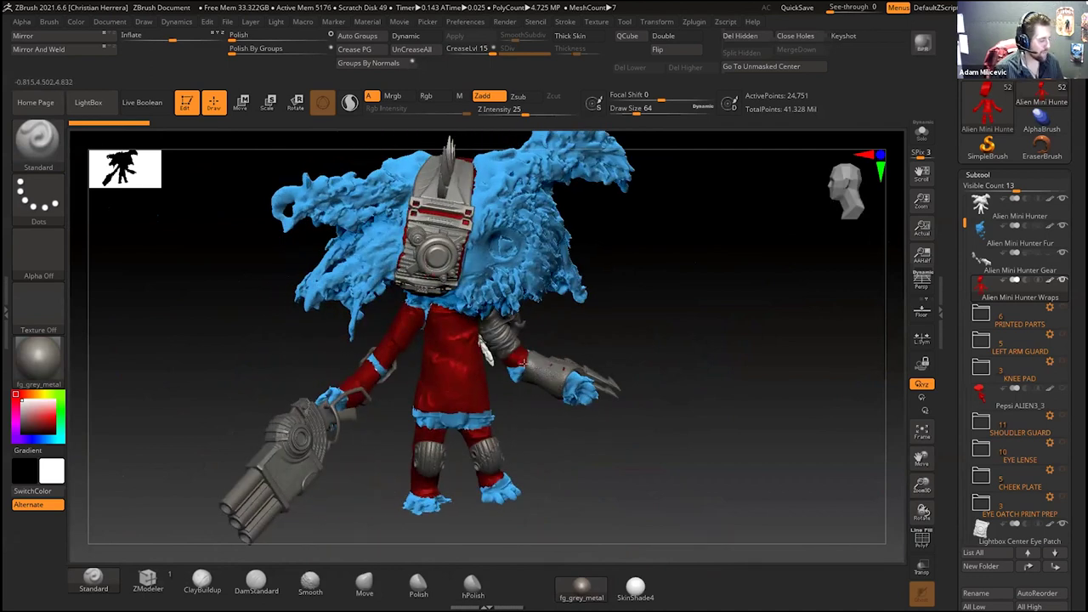
Step: Examine the model's torso wraps, skull shoulder guard and clawed arm guard up close
drag(921, 484, 922, 500)
alt+right_drag(582, 449, 506, 344)
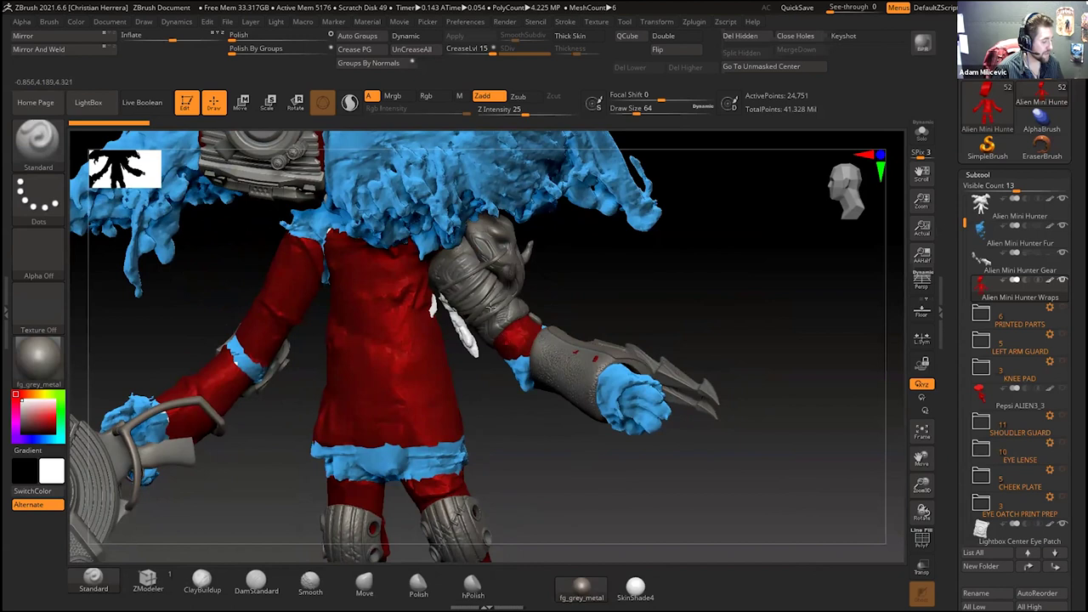
drag(922, 484, 920, 544)
right_drag(544, 459, 376, 309)
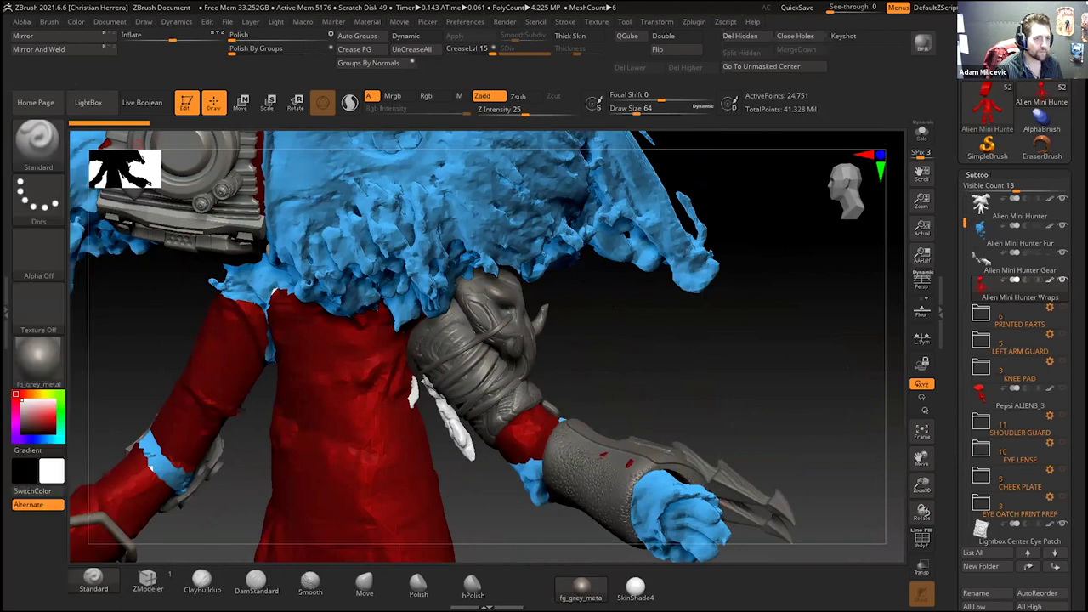
Step: Play the Eye Piece-04.mpg recording in VLC media player
click(655, 159)
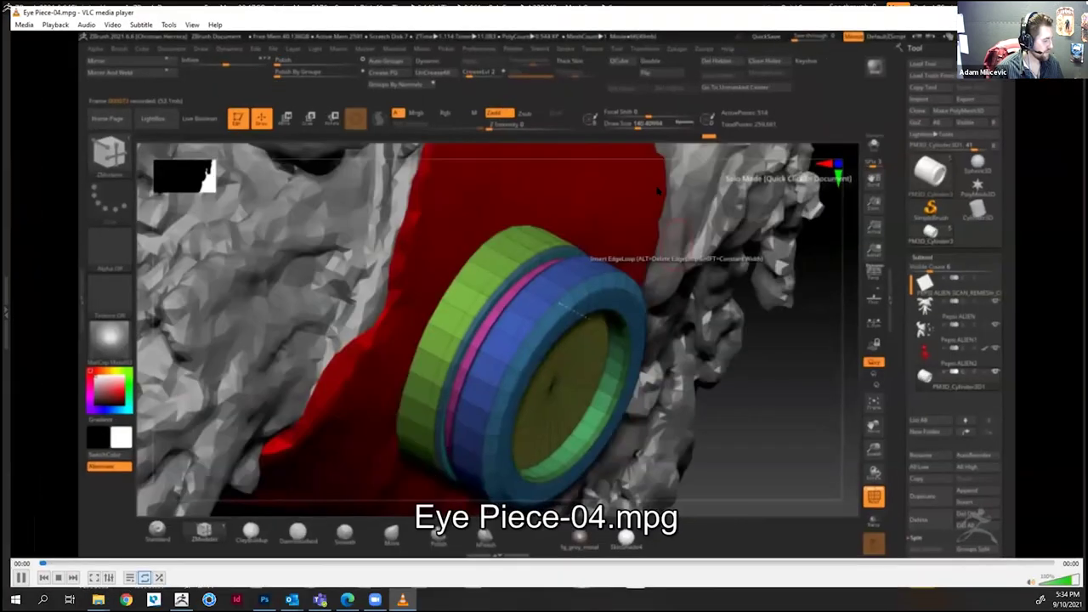